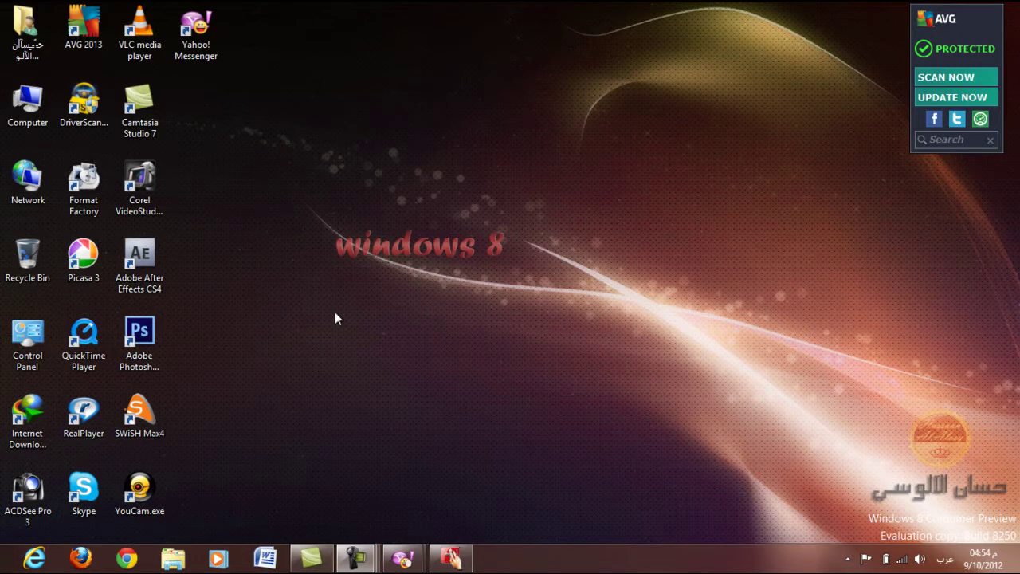
- Open the Computer window, minimize its ribbon, and close the window to return to a refreshed desktop
{"action": "key", "text": "super+e"}
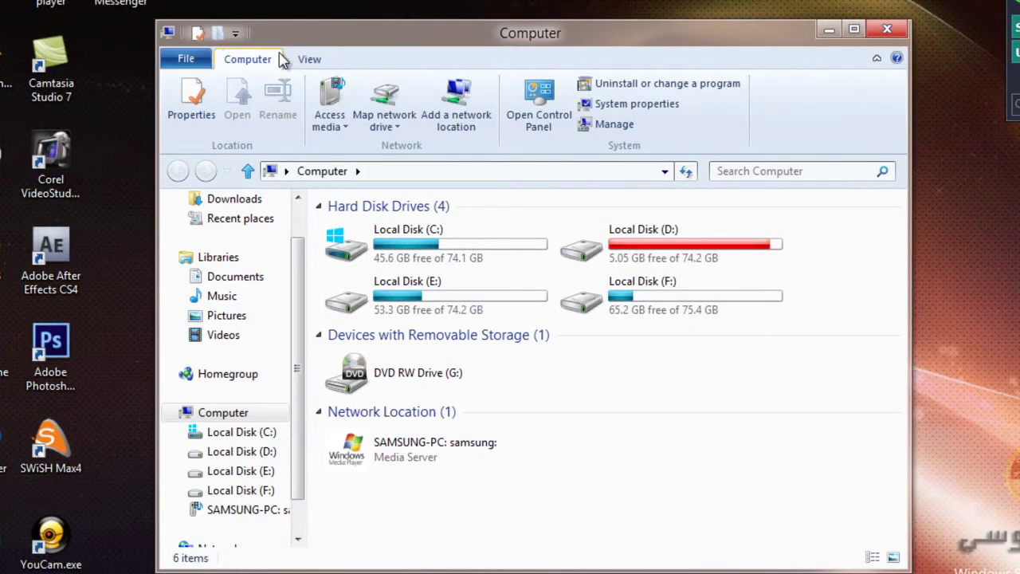
{"action": "left_click", "coordinate": [876, 58]}
{"action": "left_click", "coordinate": [887, 31]}
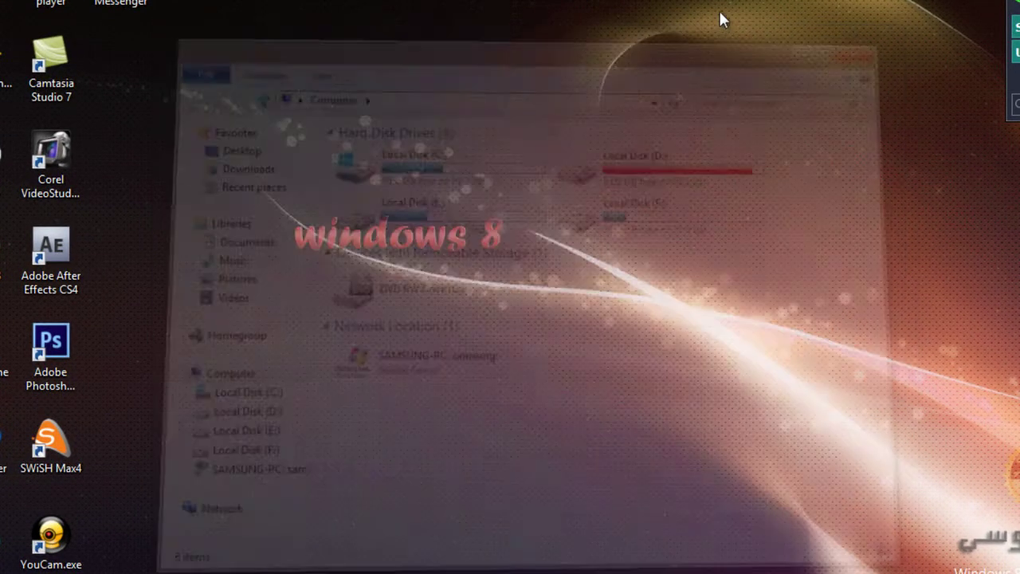
{"action": "right_click", "coordinate": [701, 12]}
{"action": "left_click", "coordinate": [741, 66]}
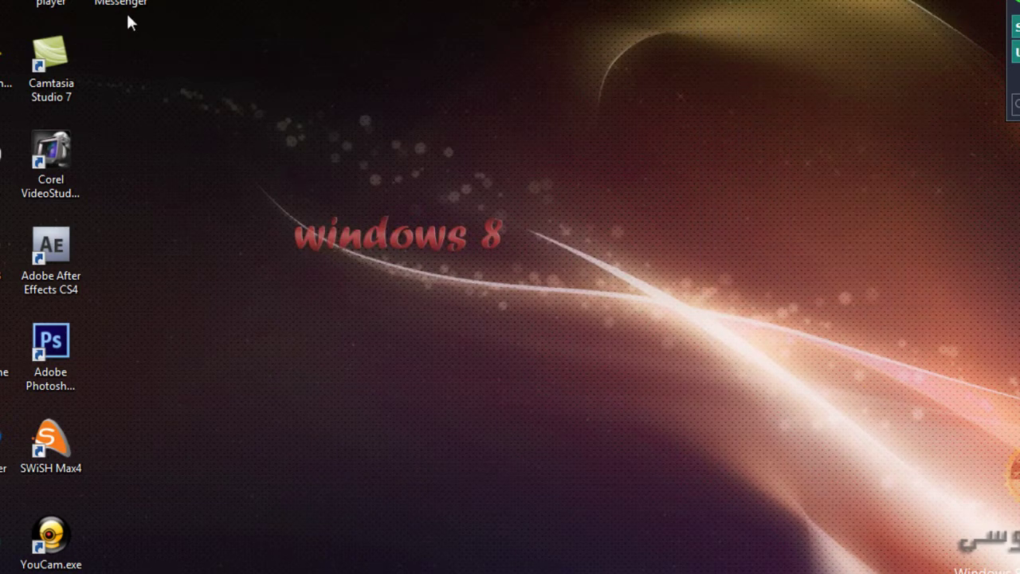
- Reopen the Computer window, reposition it on the desktop, and expand its ribbon
{"action": "double_click", "coordinate": [4, 64]}
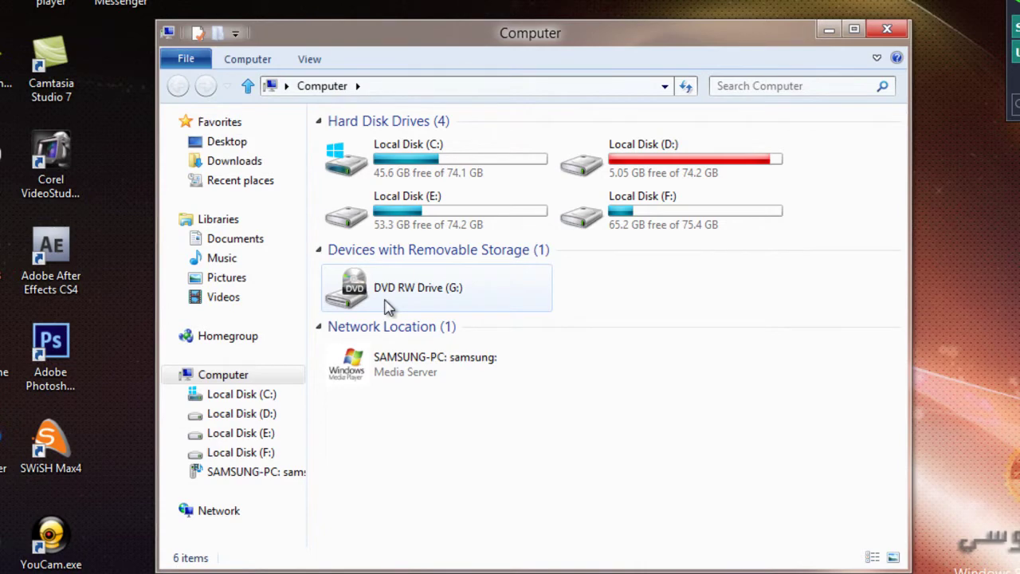
{"action": "left_click_drag", "start_coordinate": [661, 45], "coordinate": [607, 23]}
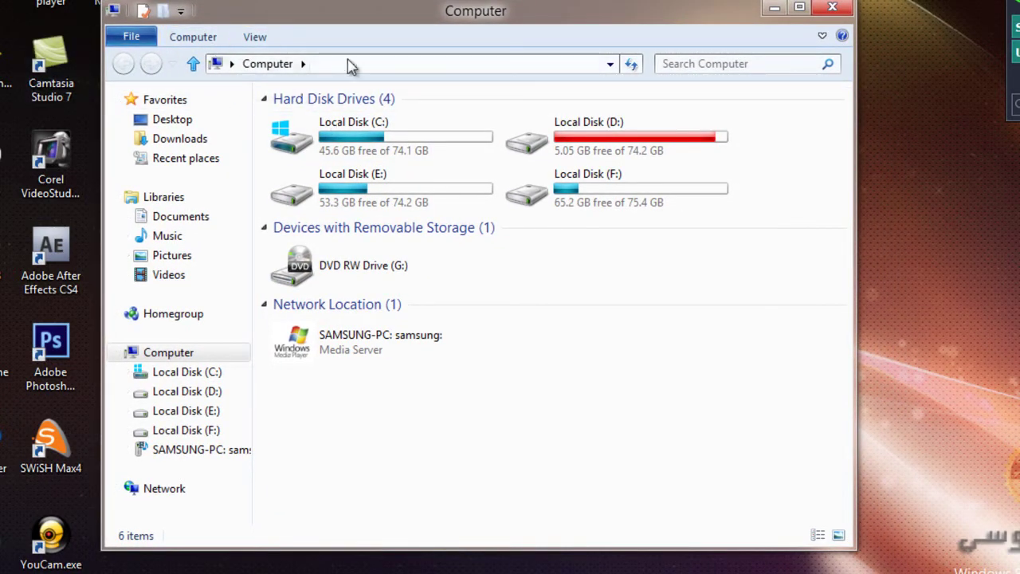
{"action": "left_click", "coordinate": [822, 38]}
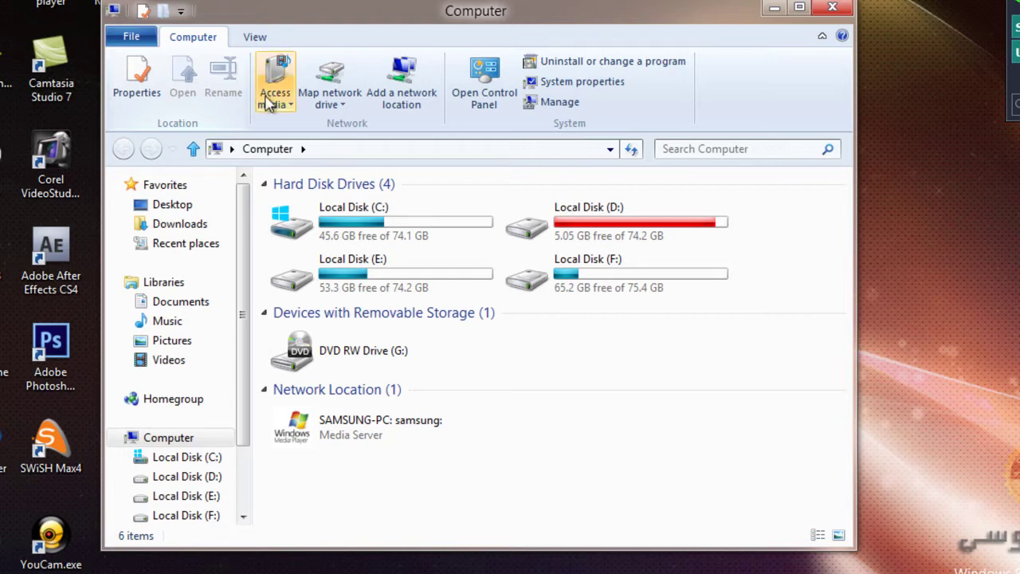
- Open Local Disk (D:) to view its ribbon commands and return to Computer
{"action": "left_click", "coordinate": [608, 229]}
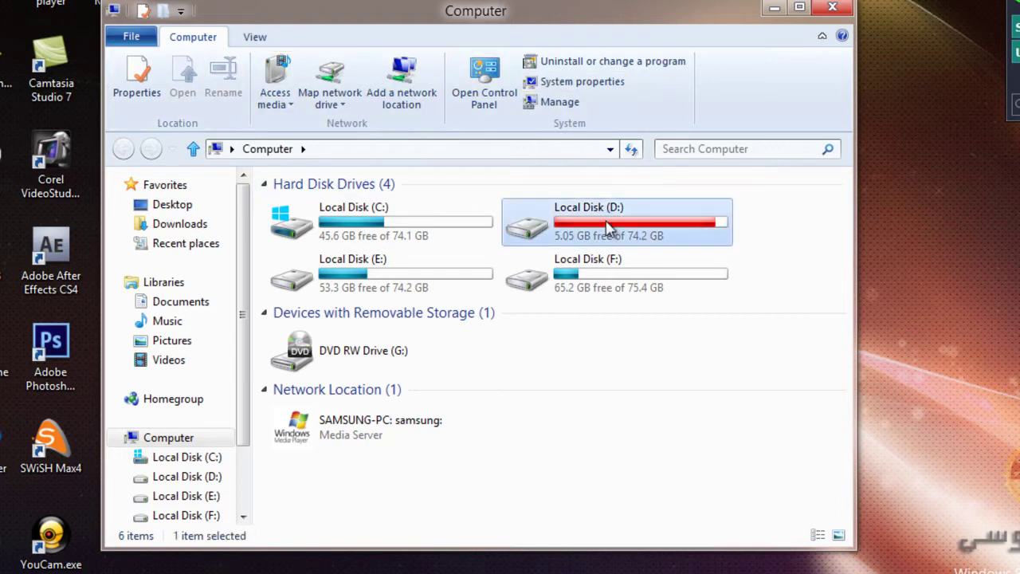
{"action": "double_click", "coordinate": [589, 215]}
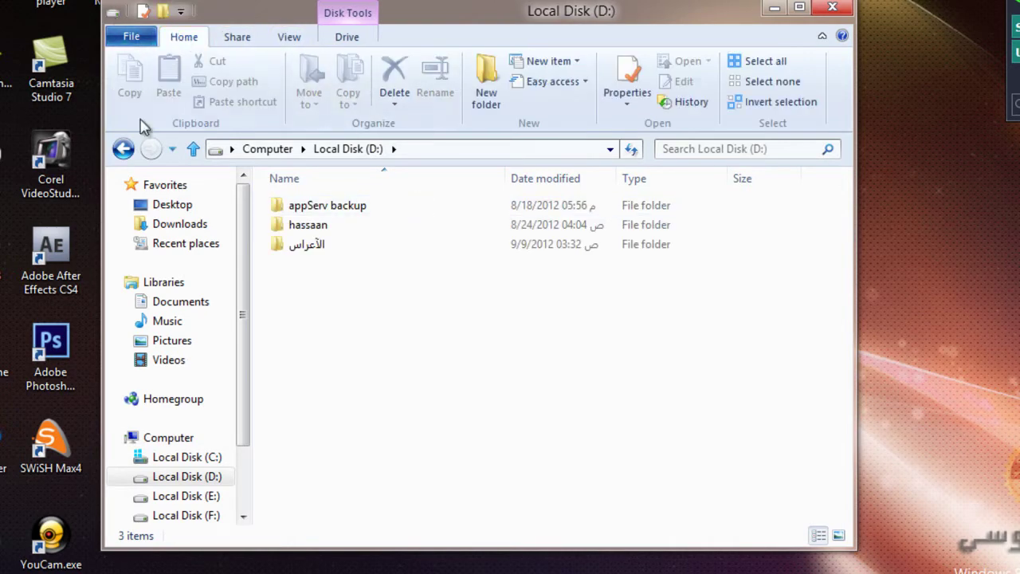
{"action": "left_click", "coordinate": [123, 150]}
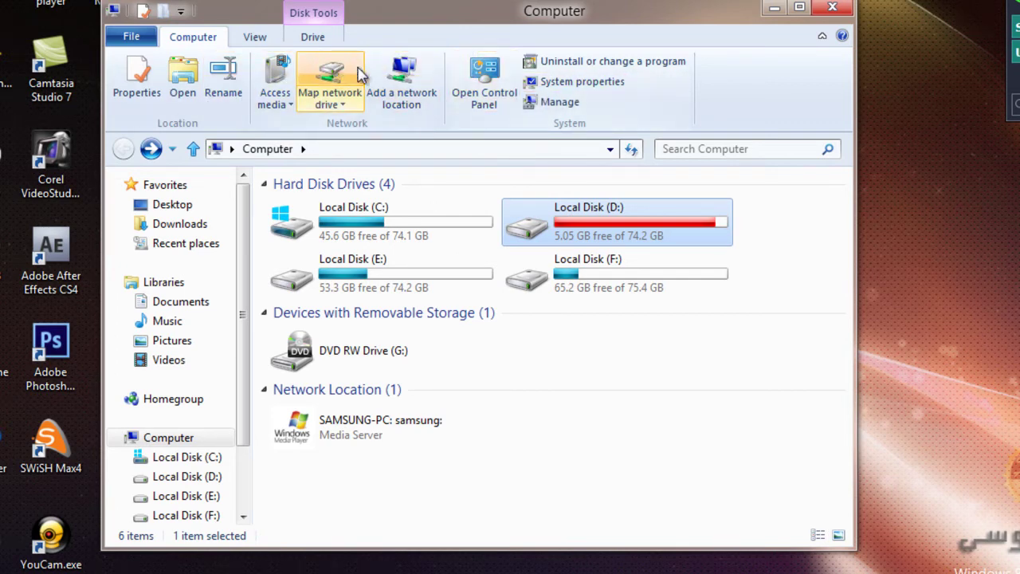
- Minimize the ribbon, temporarily show the Computer and View commands, and expand the ribbon again
{"action": "left_click", "coordinate": [821, 37]}
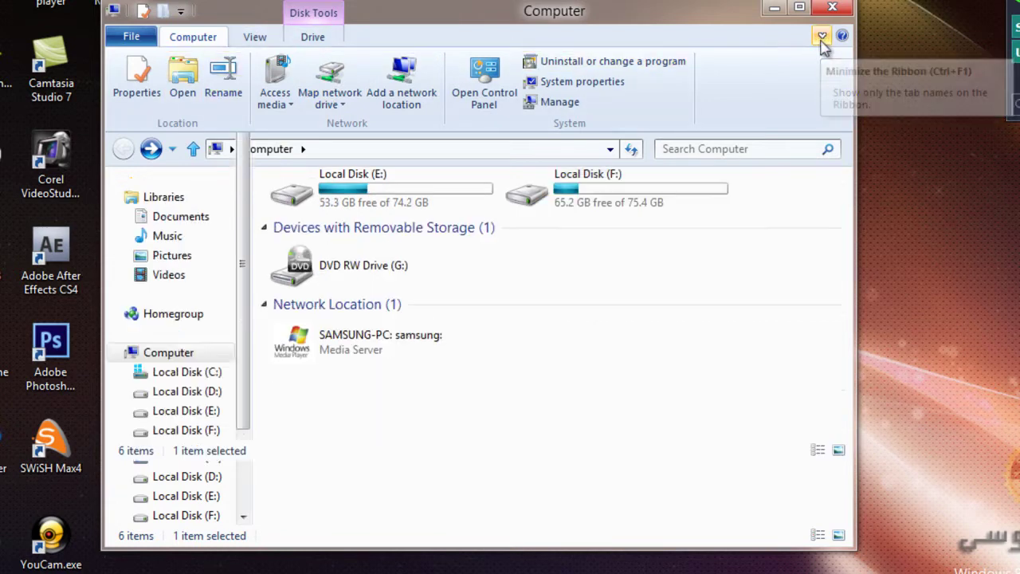
{"action": "left_click", "coordinate": [193, 37]}
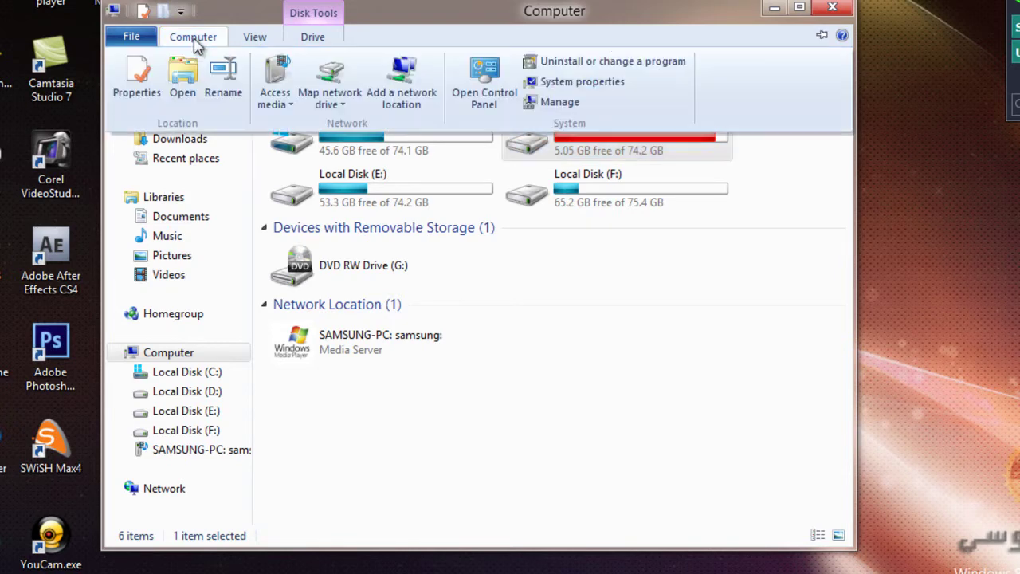
{"action": "left_click", "coordinate": [193, 40]}
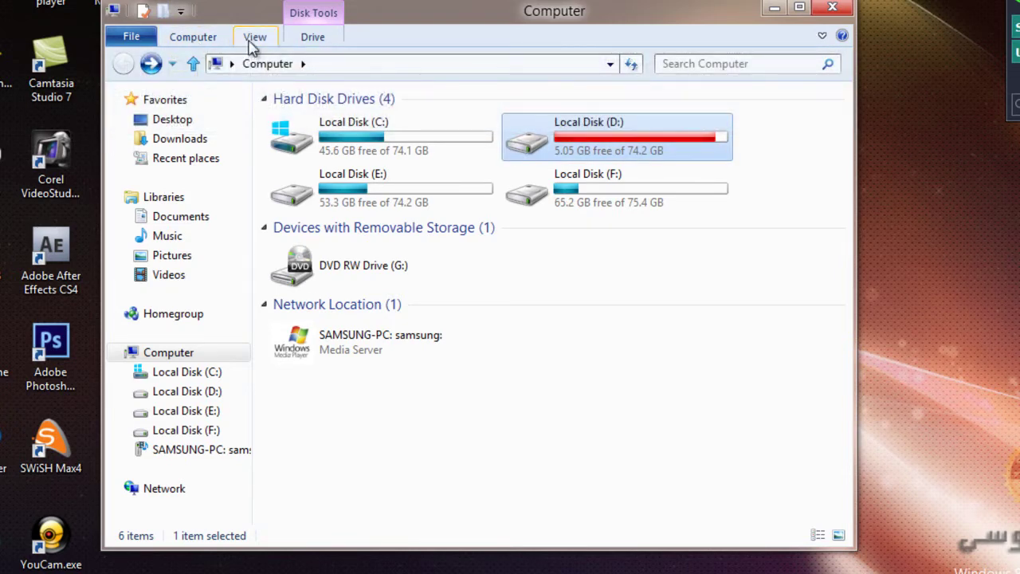
{"action": "left_click", "coordinate": [252, 40]}
{"action": "left_click", "coordinate": [250, 40]}
{"action": "left_click", "coordinate": [822, 36]}
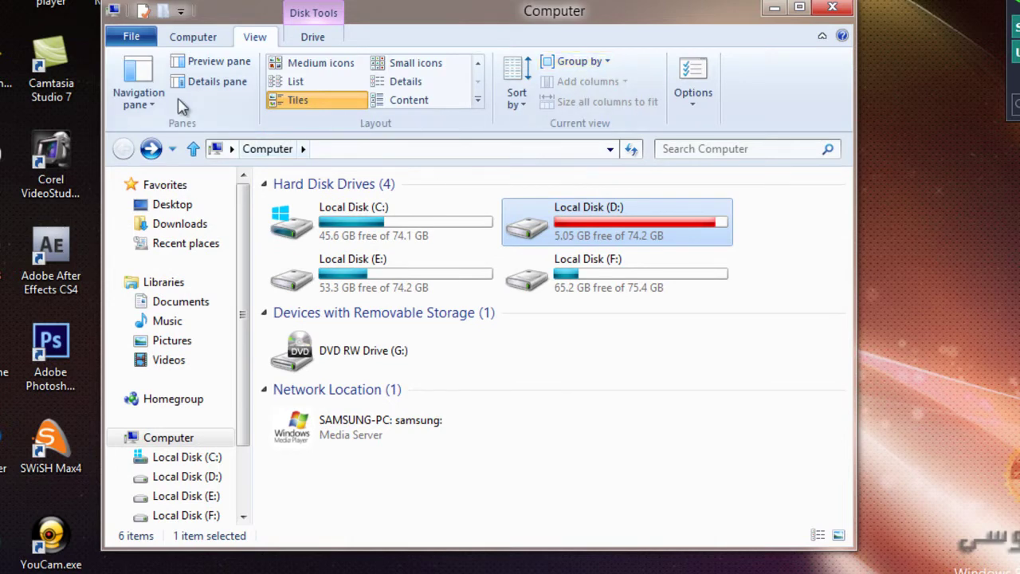
- Review the Computer ribbon commands for the selected D: drive and clear the drive selection
{"action": "left_click", "coordinate": [199, 40]}
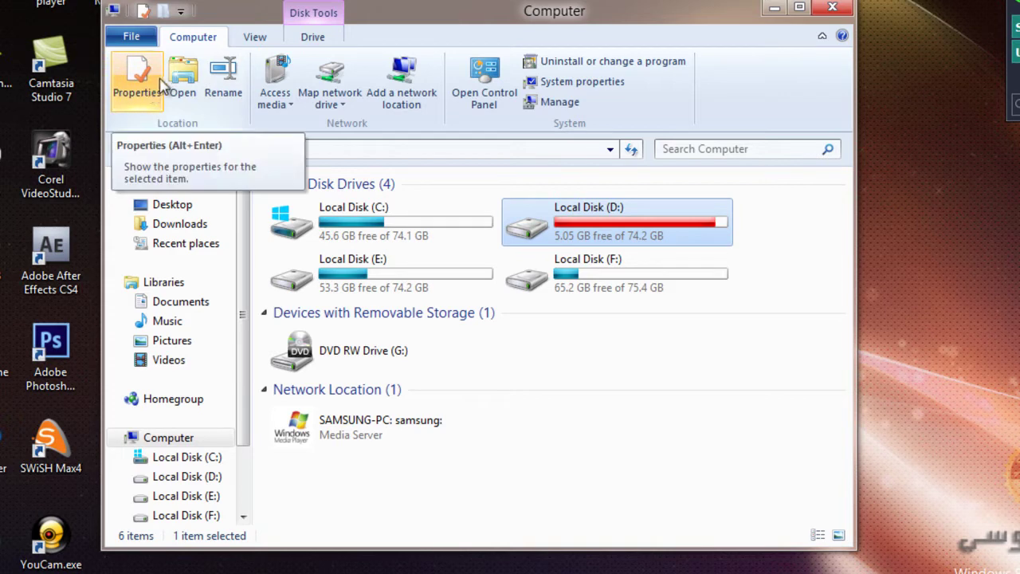
{"action": "left_click", "coordinate": [598, 441]}
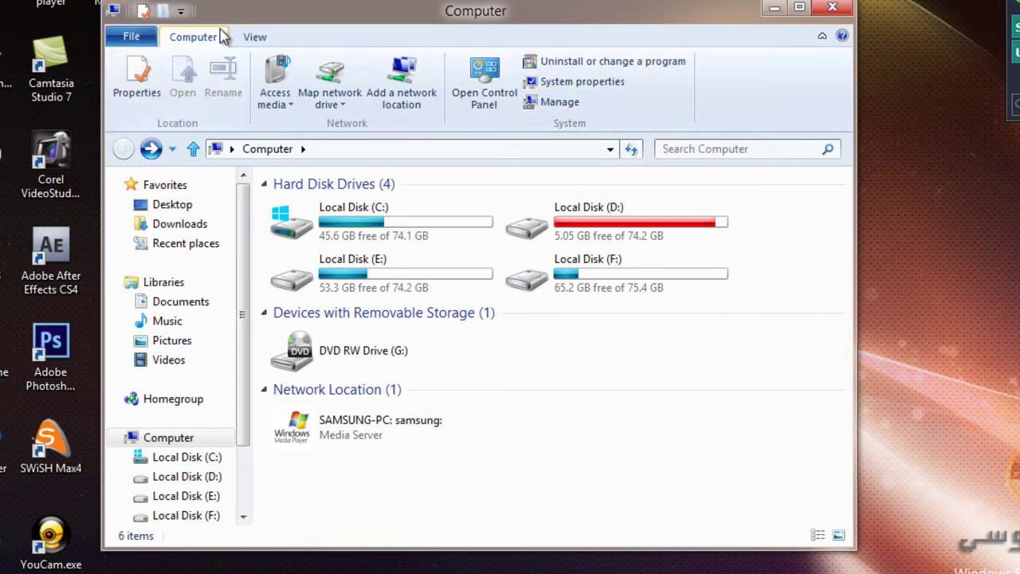
- Open the view settings in Folder Options, try the show and don't show hidden files options, and cancel the dialog
{"action": "left_click", "coordinate": [254, 38]}
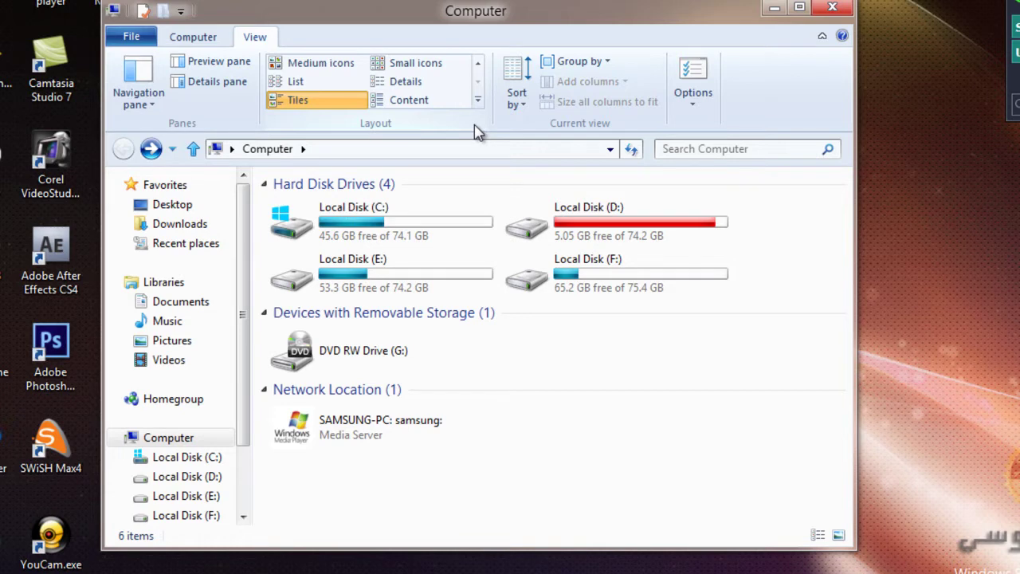
{"action": "left_click", "coordinate": [688, 77]}
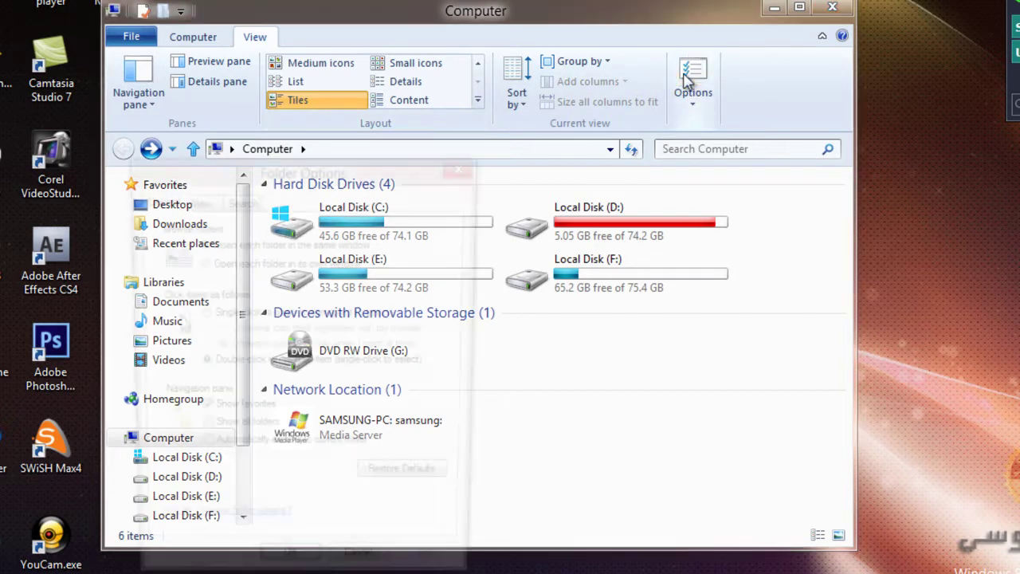
{"action": "left_click", "coordinate": [197, 200]}
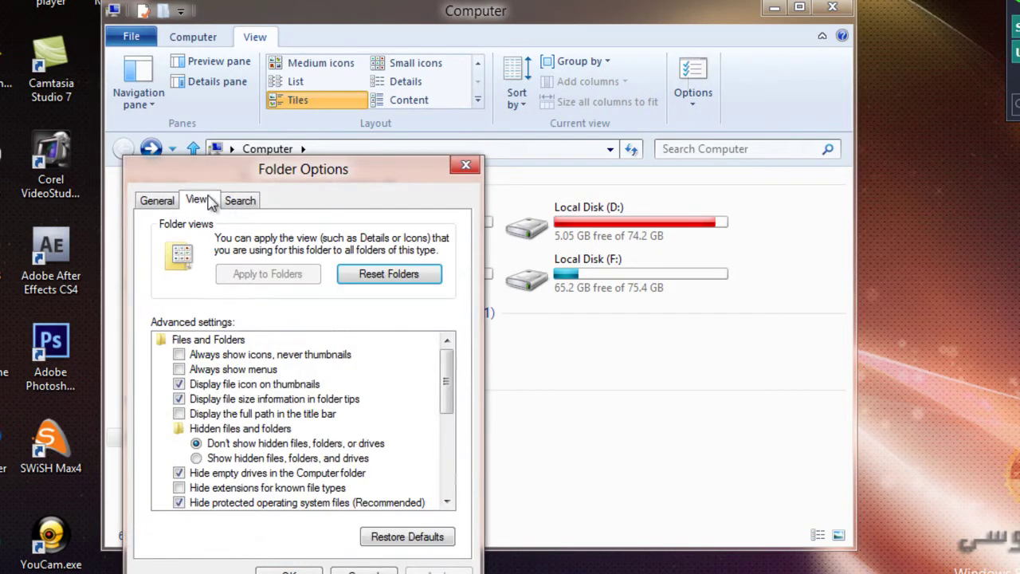
{"action": "left_click_drag", "start_coordinate": [223, 185], "coordinate": [273, 112]}
{"action": "left_click", "coordinate": [282, 374]}
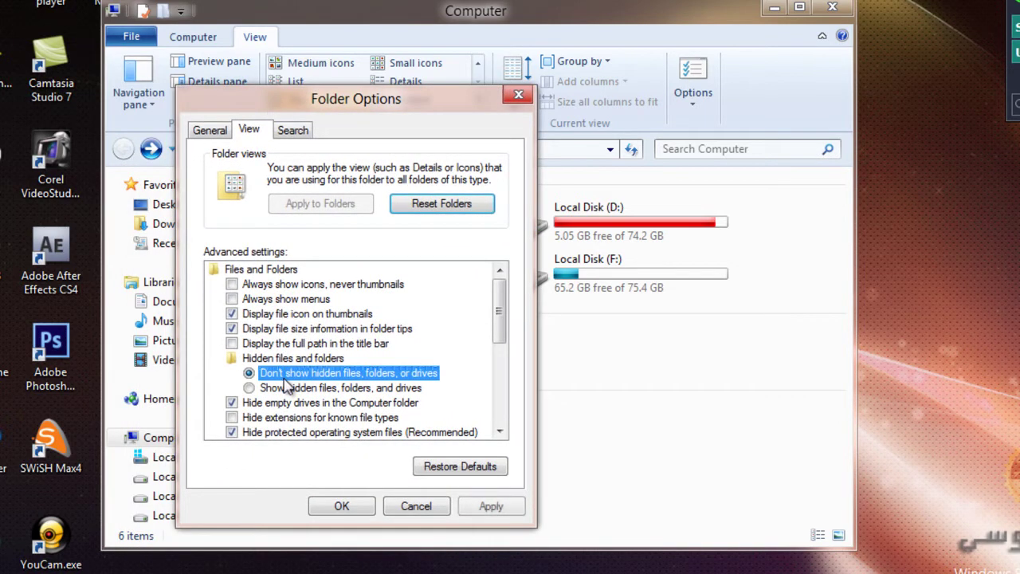
{"action": "left_click", "coordinate": [284, 386]}
{"action": "left_click", "coordinate": [291, 374]}
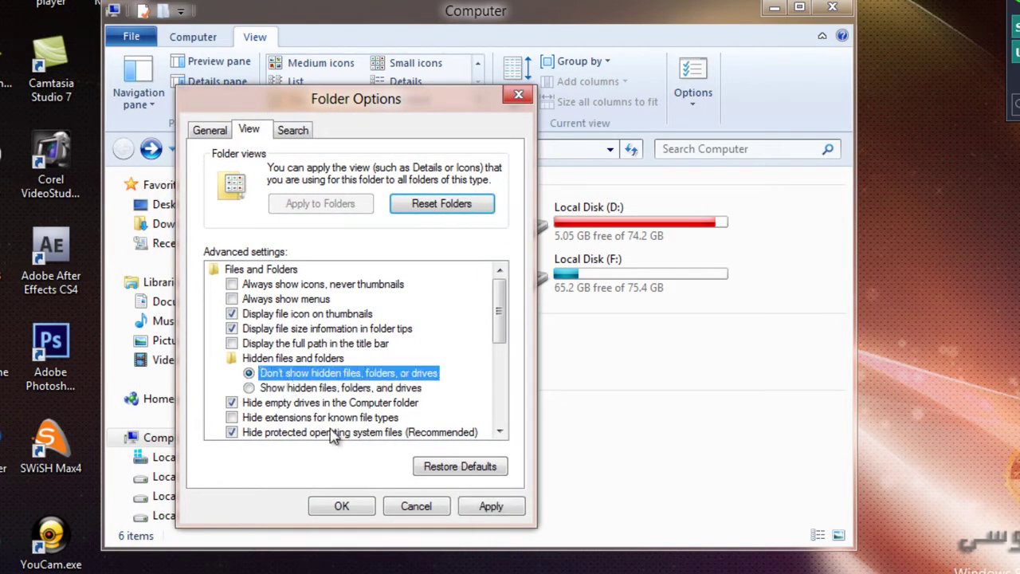
{"action": "left_click", "coordinate": [413, 507]}
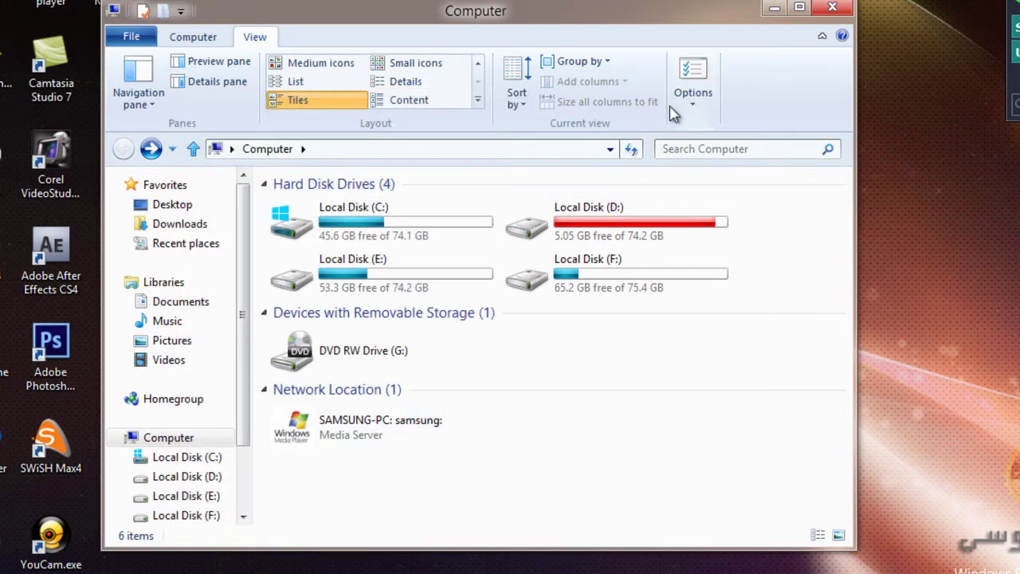
- Display the File commands and frequent places of the Computer window, and close the list
{"action": "left_click", "coordinate": [191, 38]}
{"action": "left_click", "coordinate": [127, 38]}
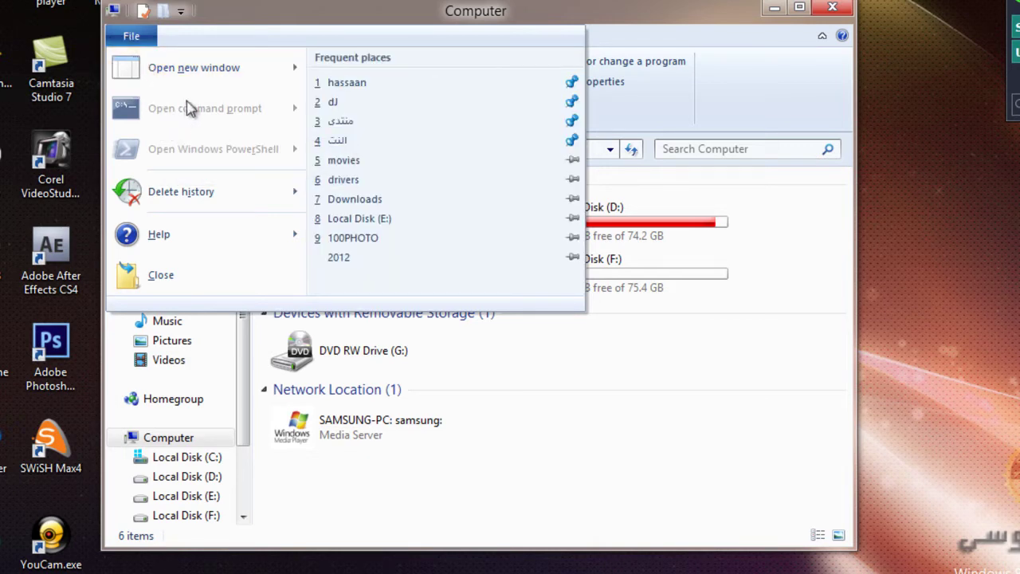
{"action": "left_click", "coordinate": [134, 38]}
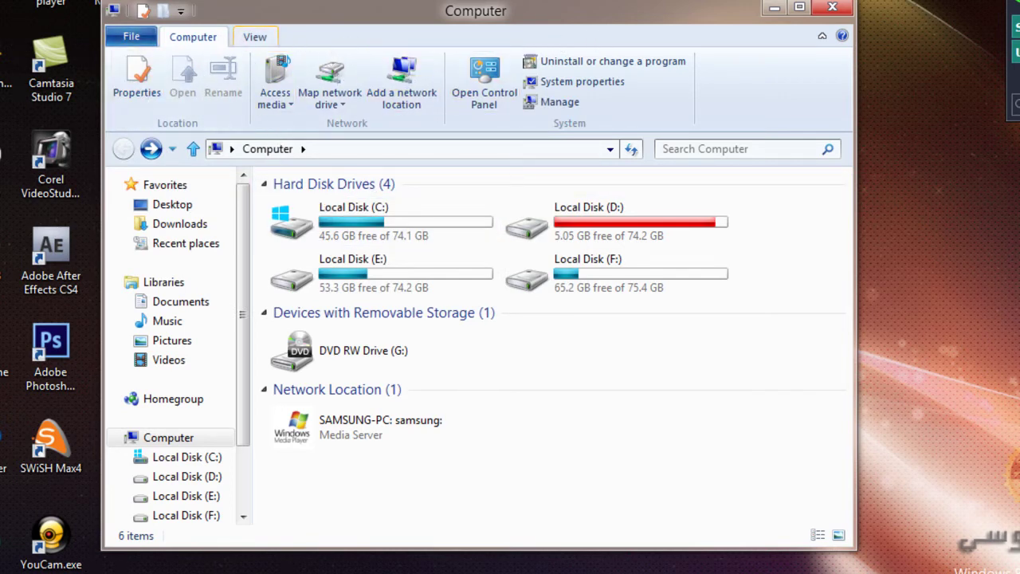
- Open Local Disk (D:) and examine its Drive and View ribbon commands
{"action": "double_click", "coordinate": [611, 210]}
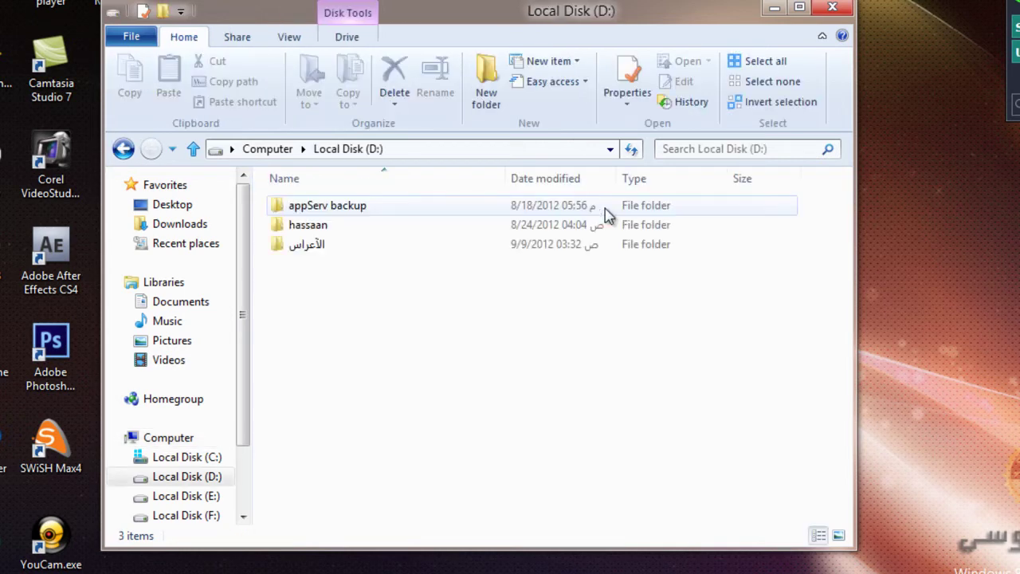
{"action": "left_click", "coordinate": [340, 44]}
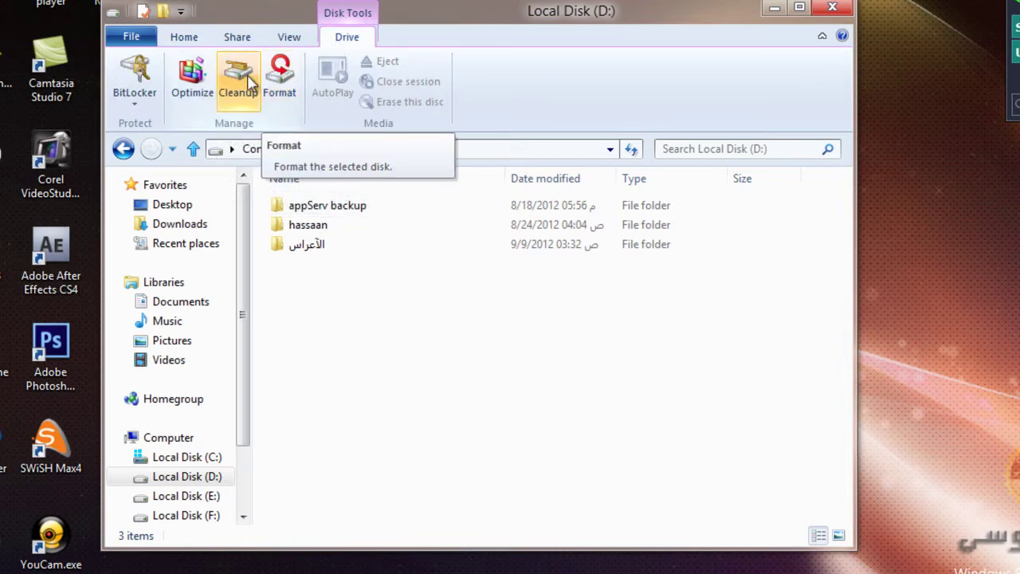
{"action": "left_click", "coordinate": [290, 41]}
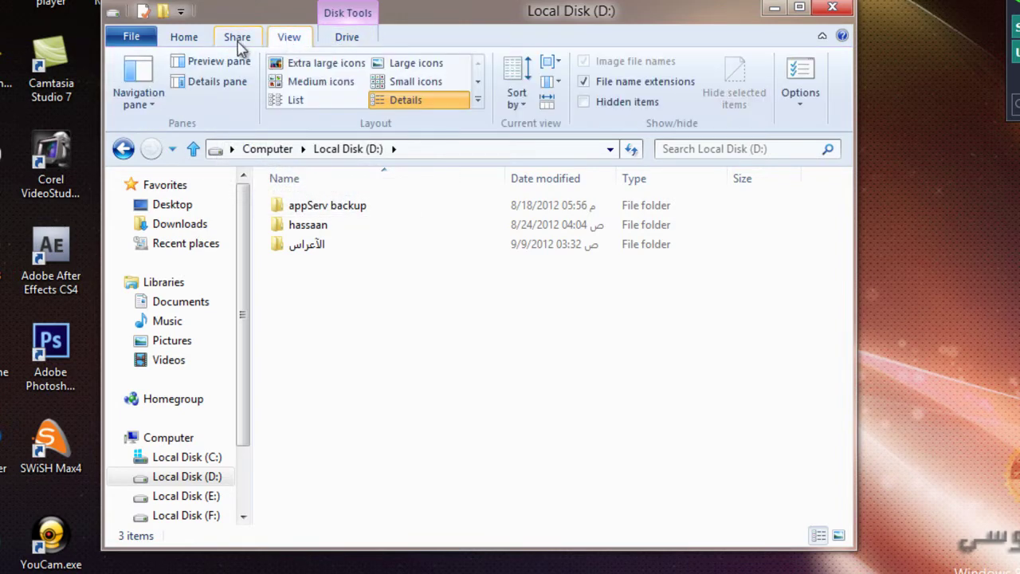
{"action": "left_click", "coordinate": [205, 40]}
- Open the الأعراس folder, select the first video file, and view its Play commands before returning to the Home commands
{"action": "double_click", "coordinate": [311, 254]}
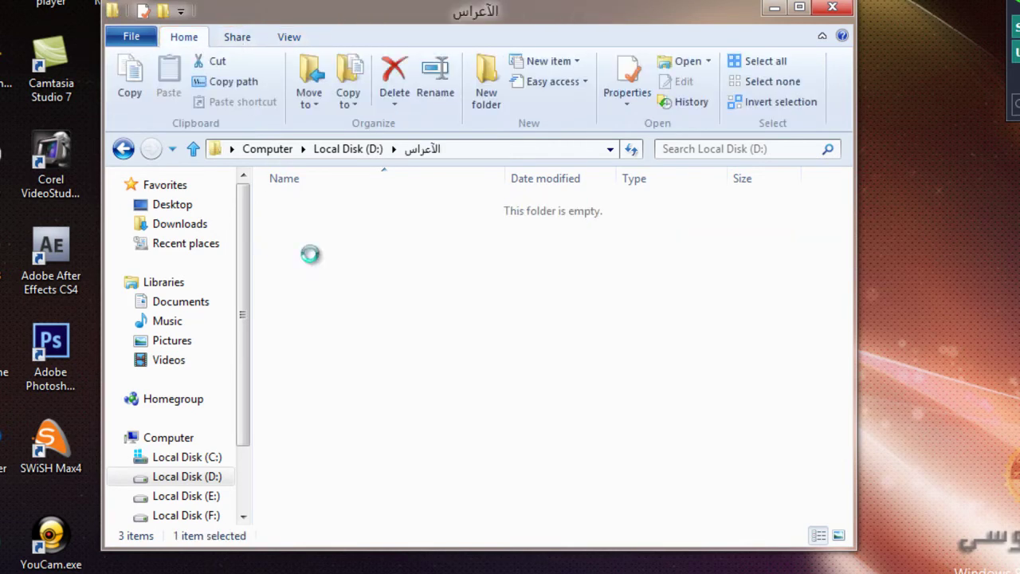
{"action": "left_click", "coordinate": [430, 259]}
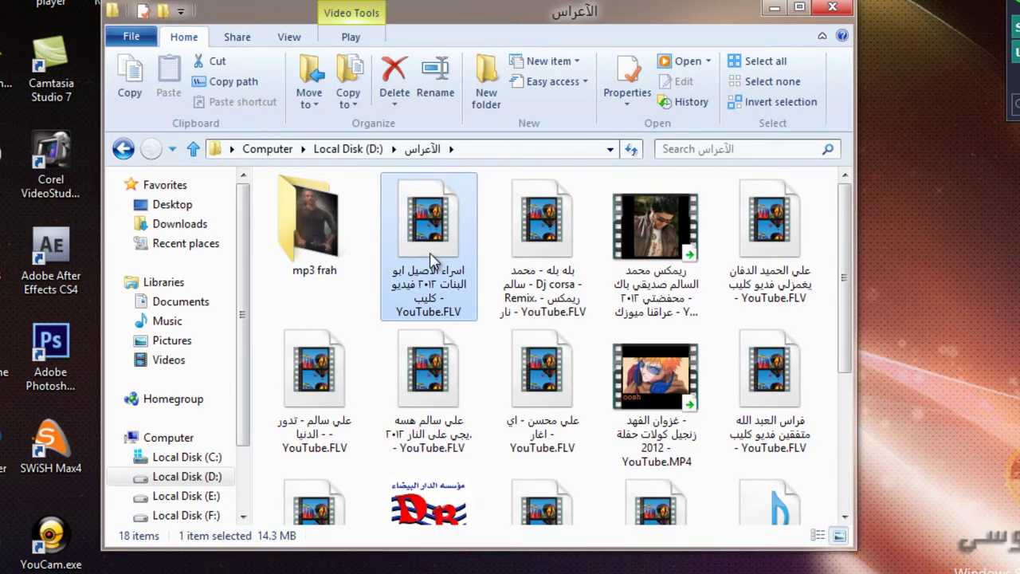
{"action": "left_click", "coordinate": [365, 42]}
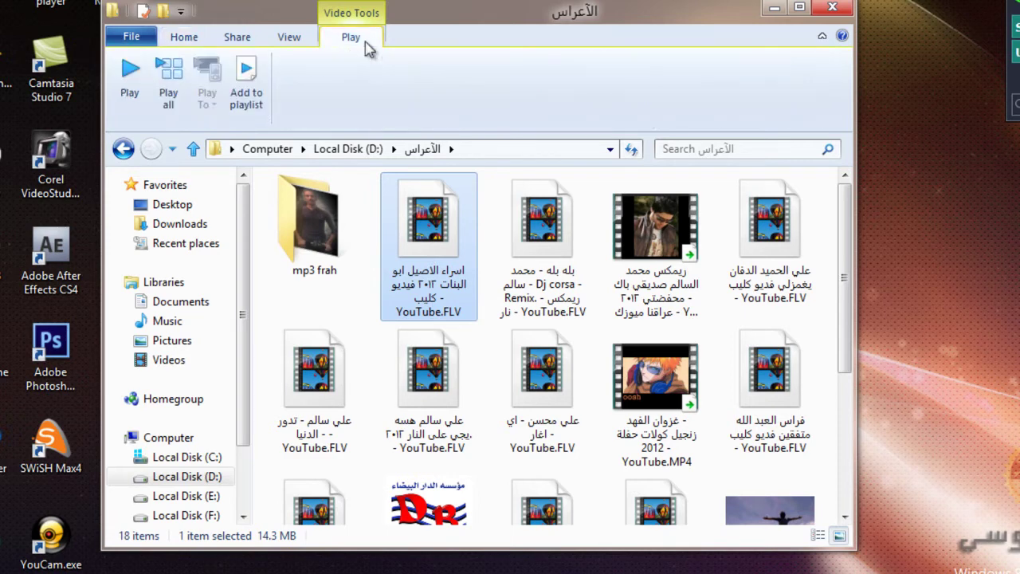
{"action": "left_click", "coordinate": [183, 36]}
- Review the Quick Access Toolbar customization options and close the list without choosing any
{"action": "left_click", "coordinate": [180, 11]}
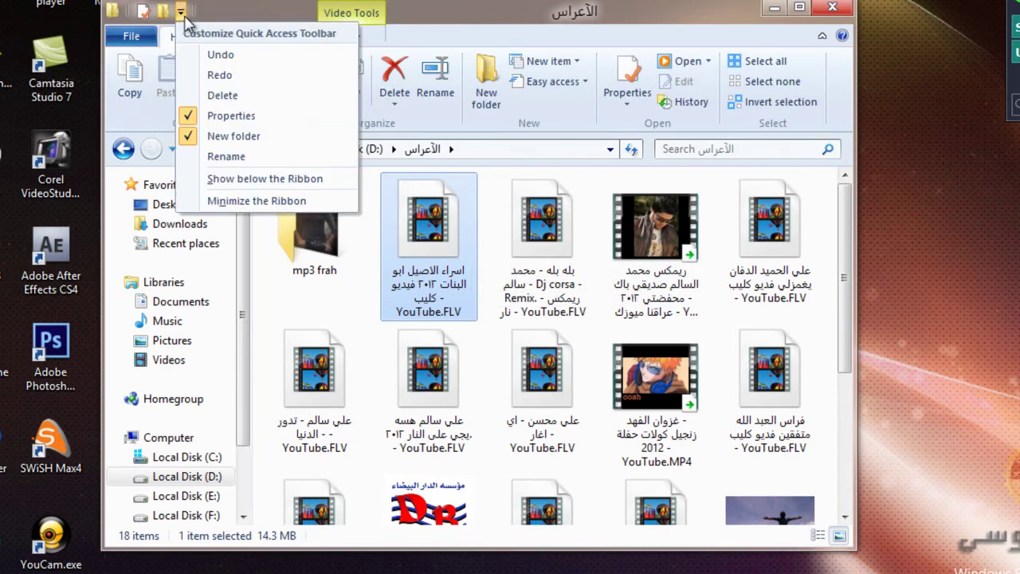
{"action": "left_click", "coordinate": [181, 11]}
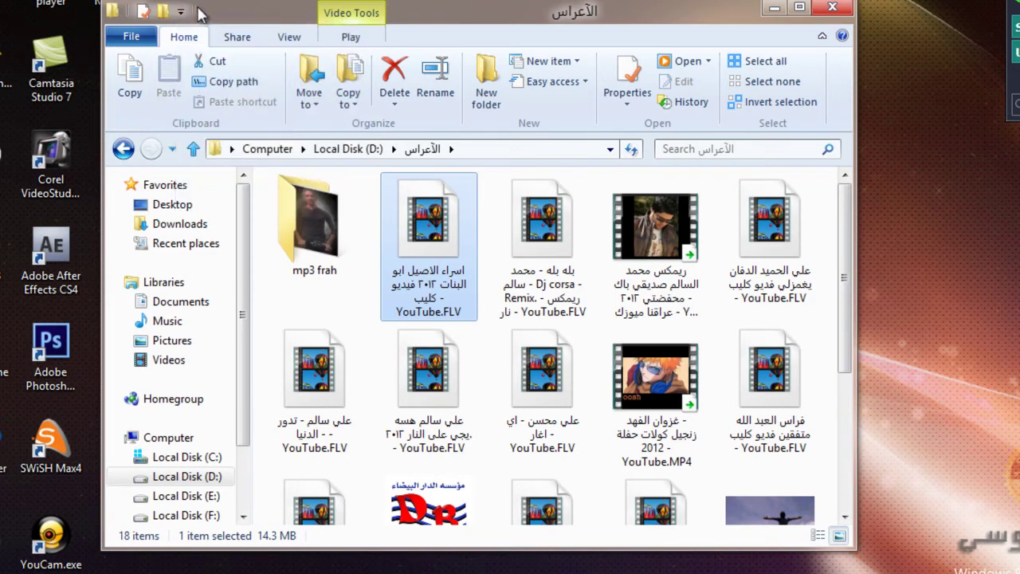
{"action": "left_click", "coordinate": [180, 11]}
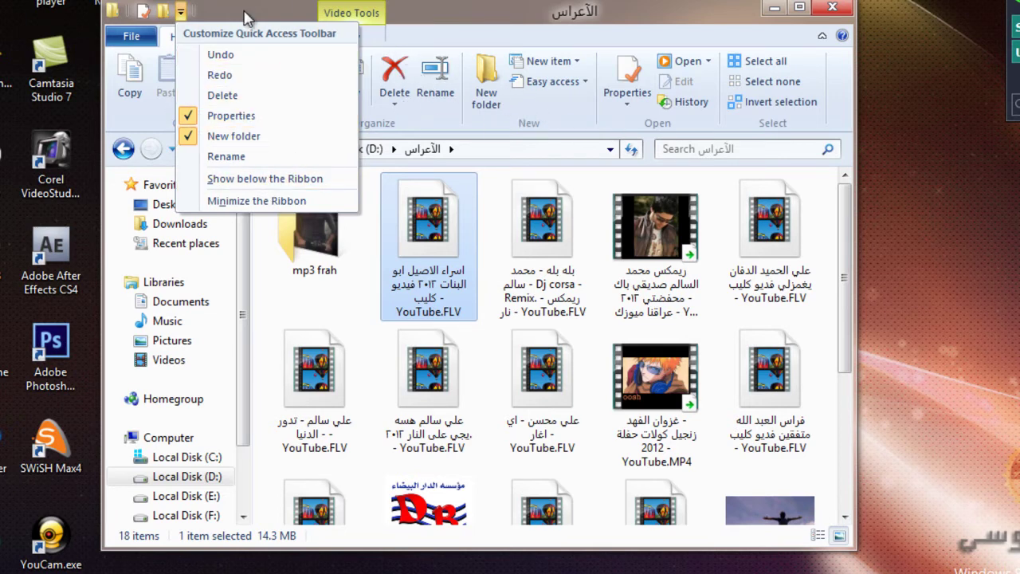
{"action": "left_click", "coordinate": [251, 18]}
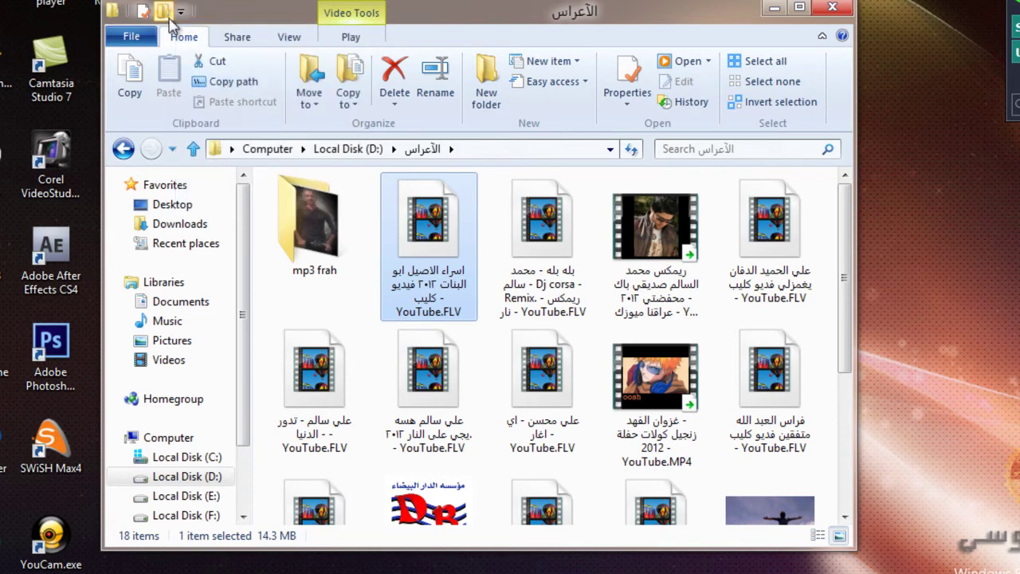
- View the File commands of the الأعراس folder, including the options for opening a new window, and close the list
{"action": "left_click", "coordinate": [132, 37]}
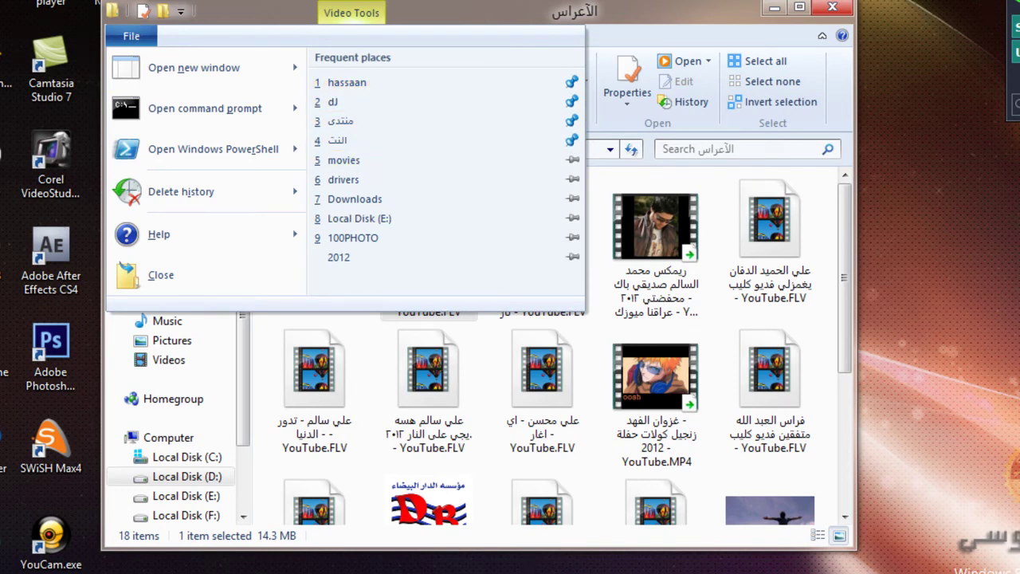
{"action": "mouse_move", "coordinate": [160, 67]}
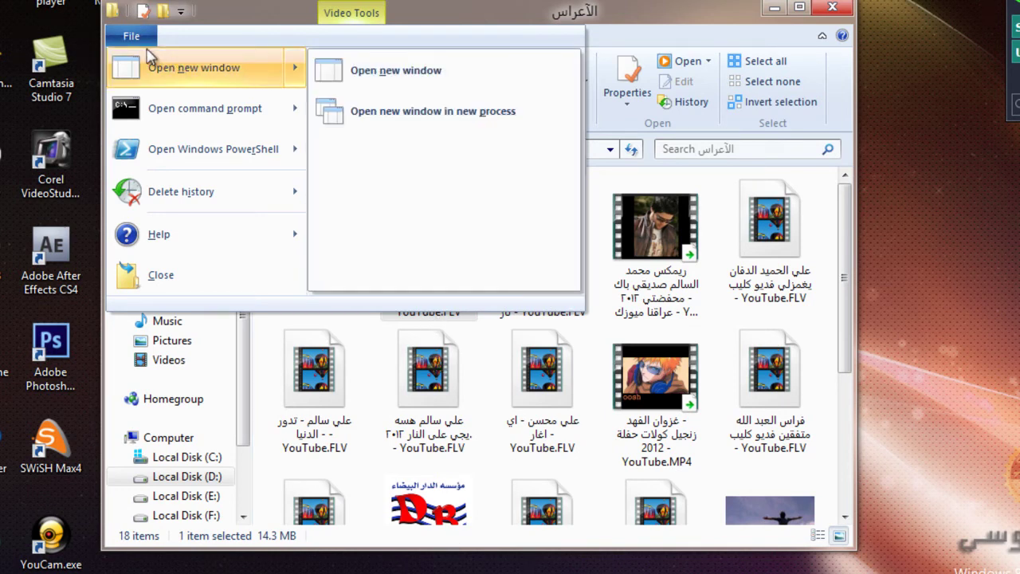
{"action": "left_click", "coordinate": [131, 36]}
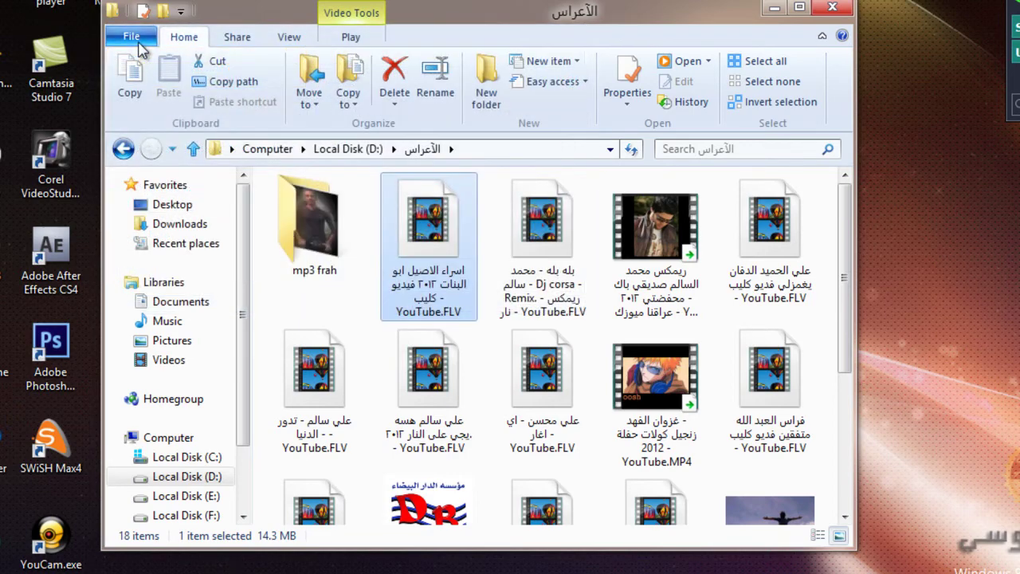
- Go back through Local Disk (D:) to the Computer view, and collapse and re-expand its ribbon
{"action": "left_click", "coordinate": [125, 148]}
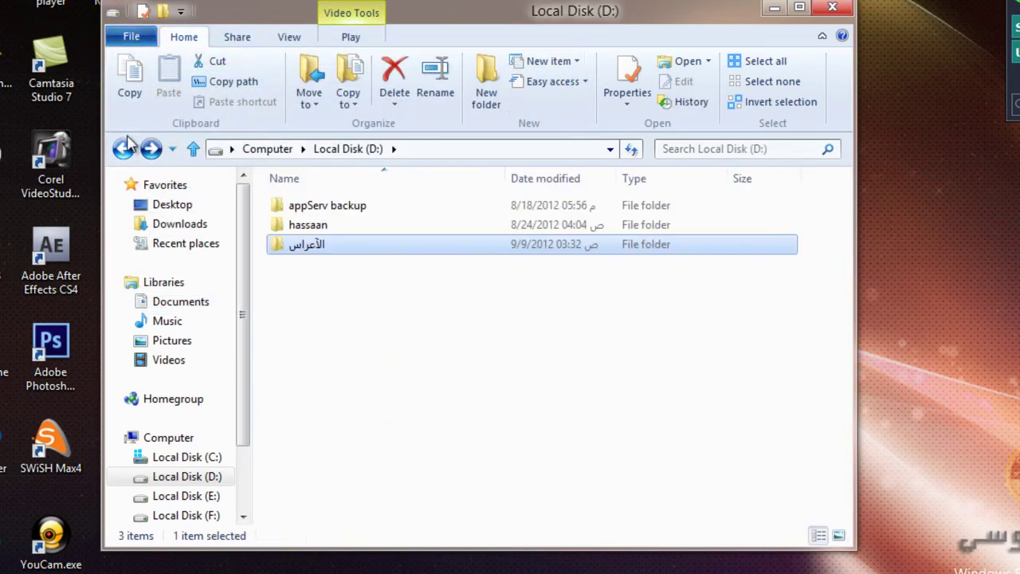
{"action": "left_click", "coordinate": [124, 147]}
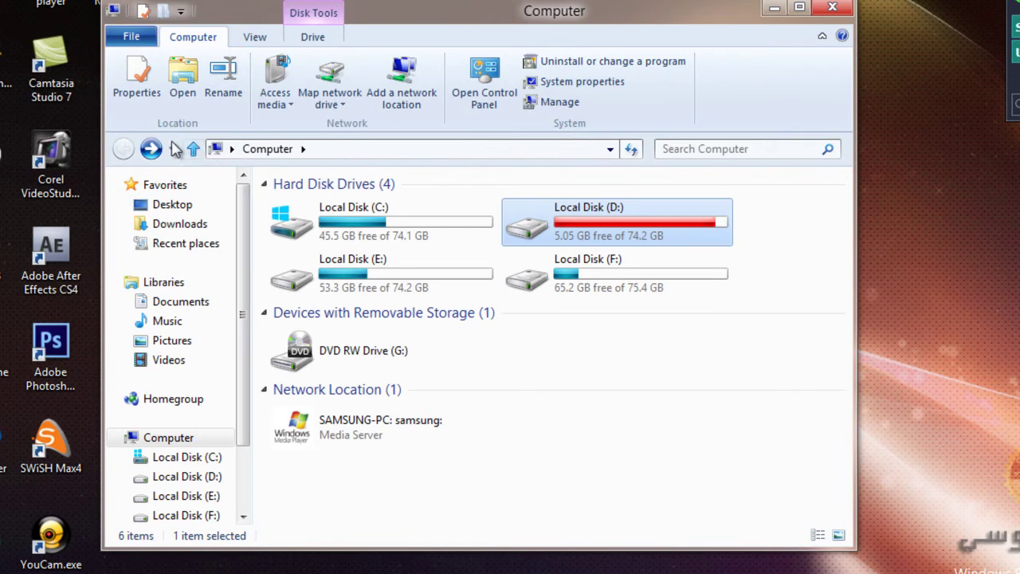
{"action": "left_click", "coordinate": [822, 37]}
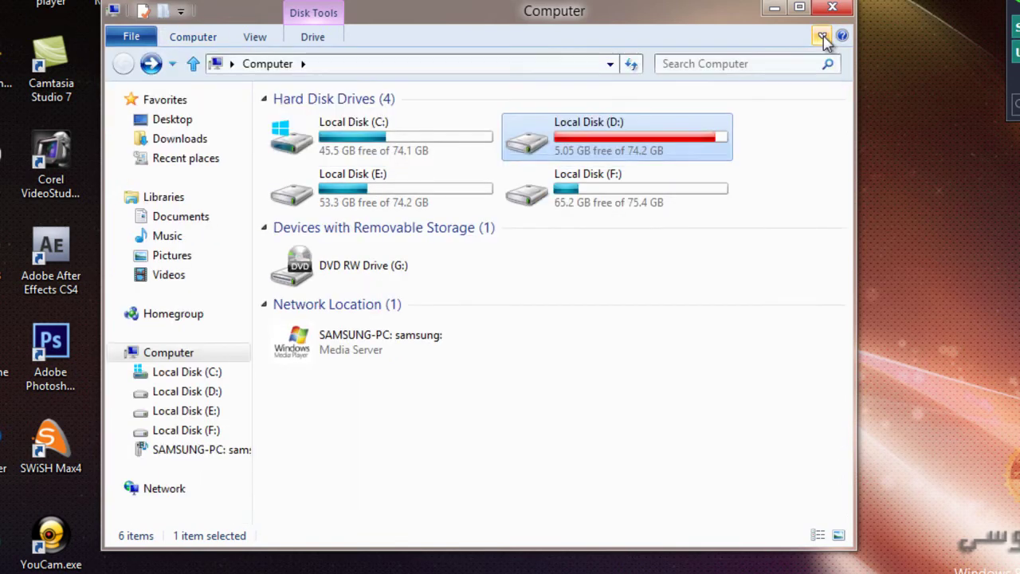
{"action": "left_click", "coordinate": [822, 37]}
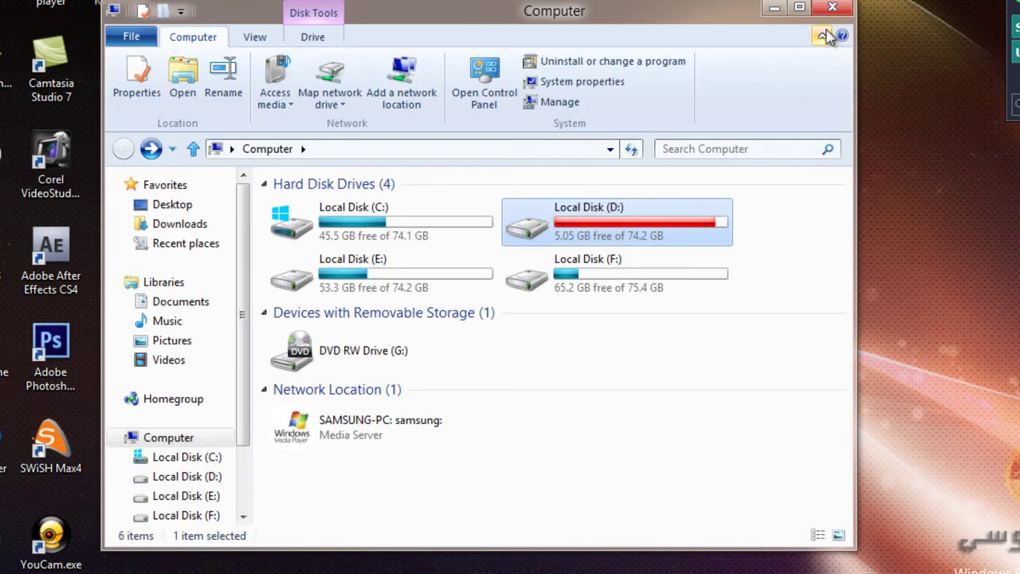
- Open the Control Panel from the Computer view and display the adapter settings of the Network and Sharing Center
{"action": "left_click", "coordinate": [487, 75]}
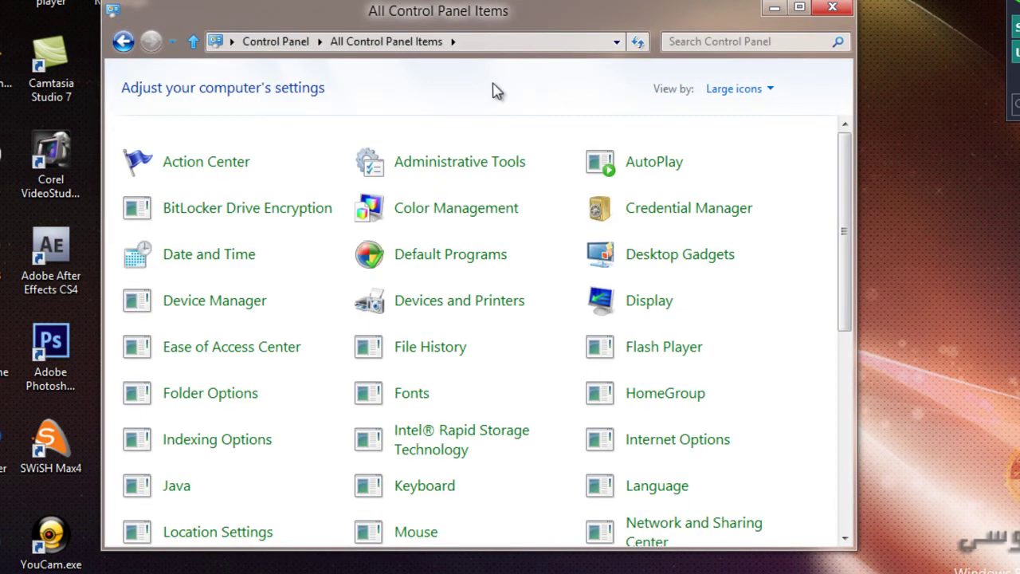
{"action": "scroll", "coordinate": [789, 264], "scroll_direction": "down", "scroll_amount": 1}
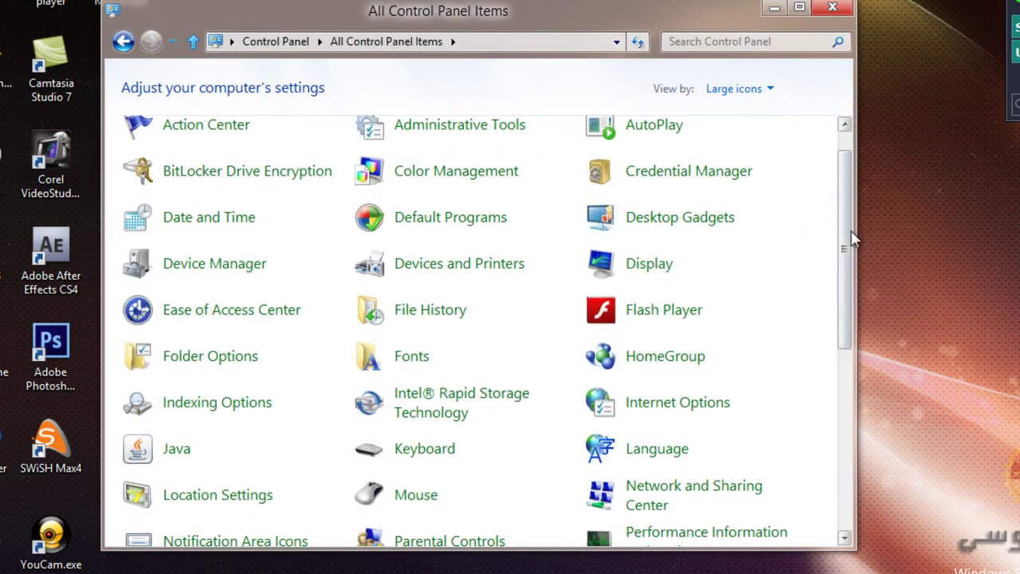
{"action": "scroll", "coordinate": [696, 264], "scroll_direction": "down", "scroll_amount": 1}
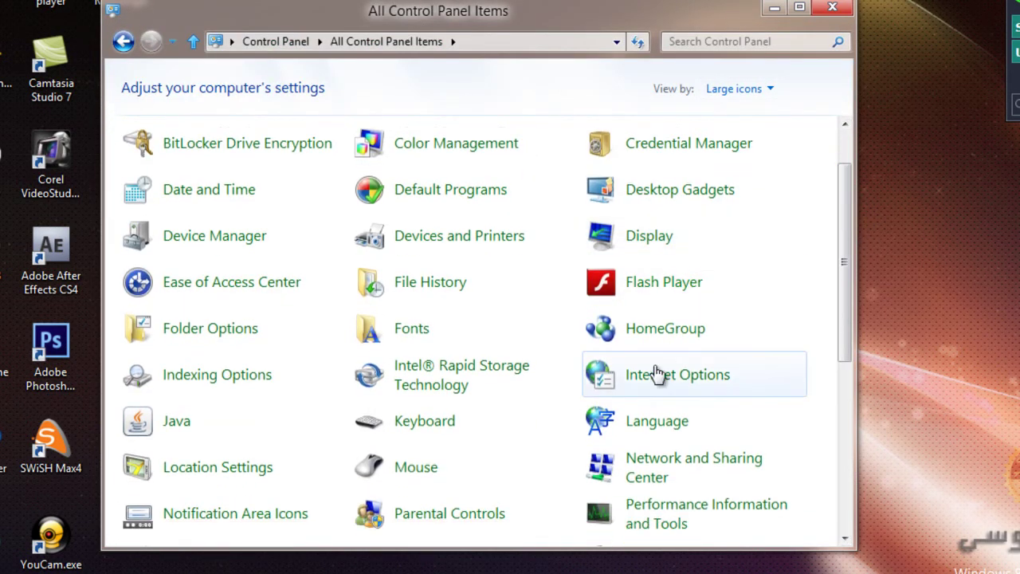
{"action": "left_click", "coordinate": [658, 459]}
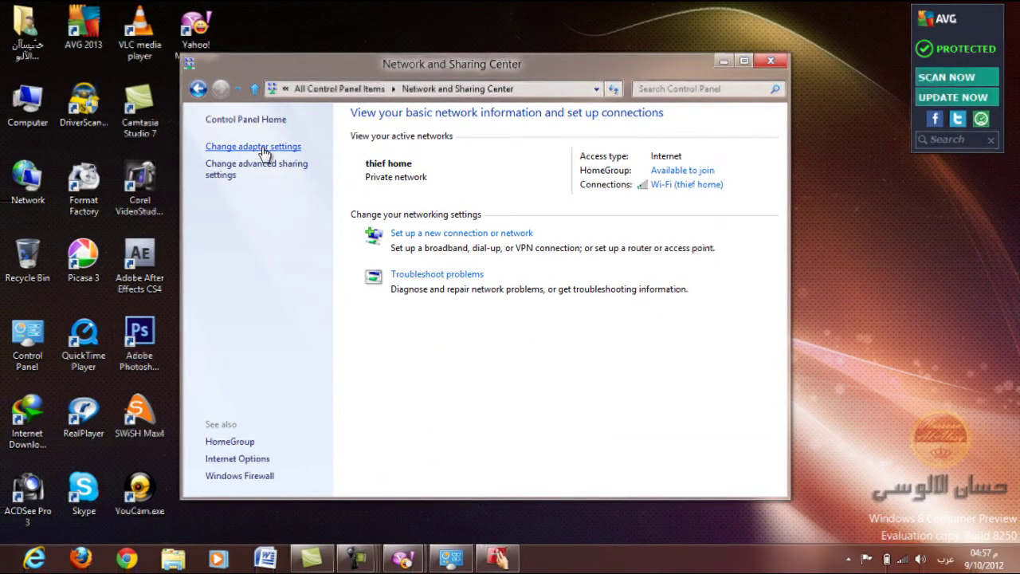
{"action": "left_click", "coordinate": [266, 148]}
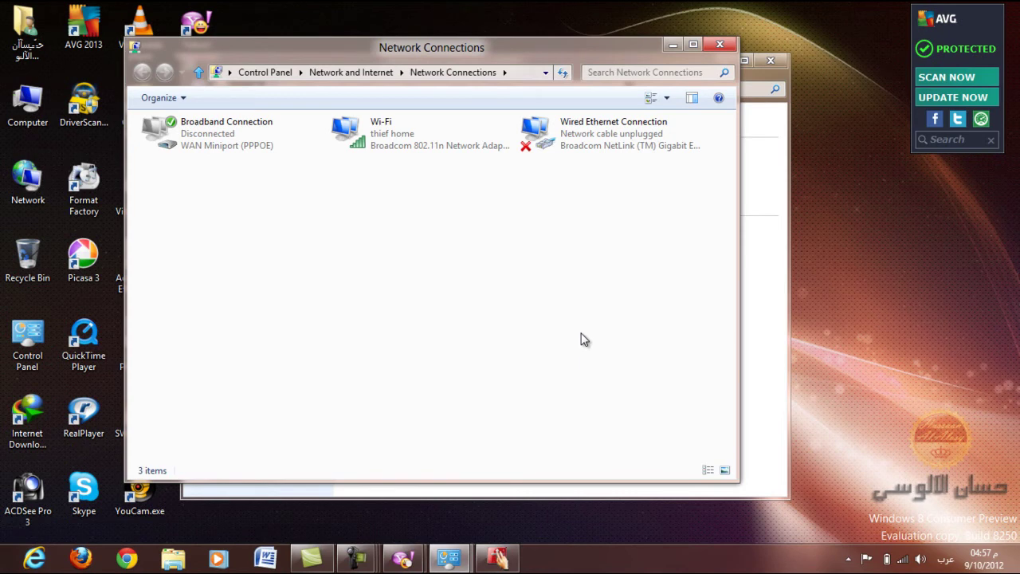
- Close the Network and Sharing Center and Network Connections windows
{"action": "left_click_drag", "start_coordinate": [148, 211], "coordinate": [614, 201]}
{"action": "left_click", "coordinate": [770, 60]}
{"action": "left_click", "coordinate": [720, 44]}
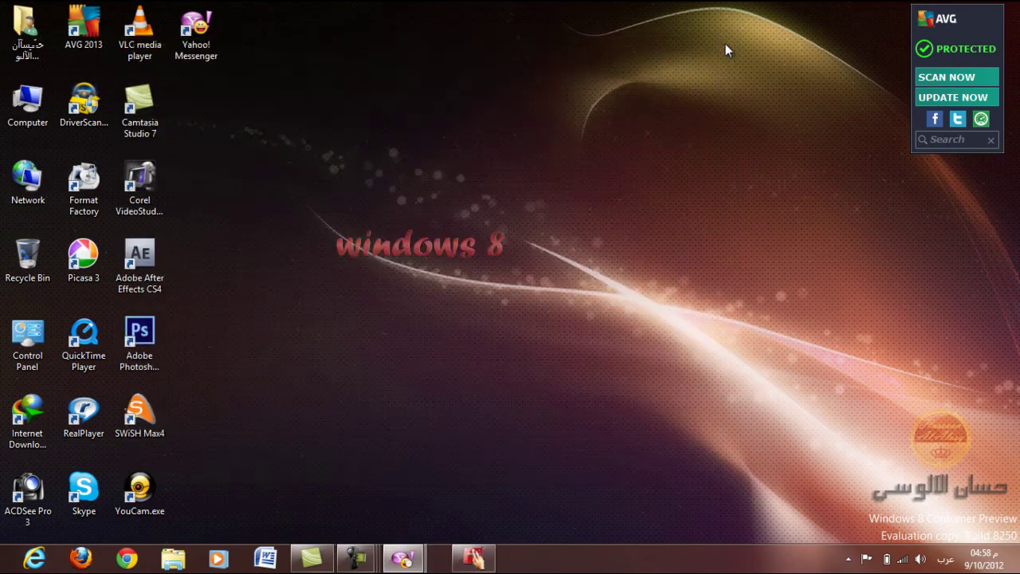
{"action": "right_click", "coordinate": [727, 46]}
{"action": "left_click", "coordinate": [762, 85]}
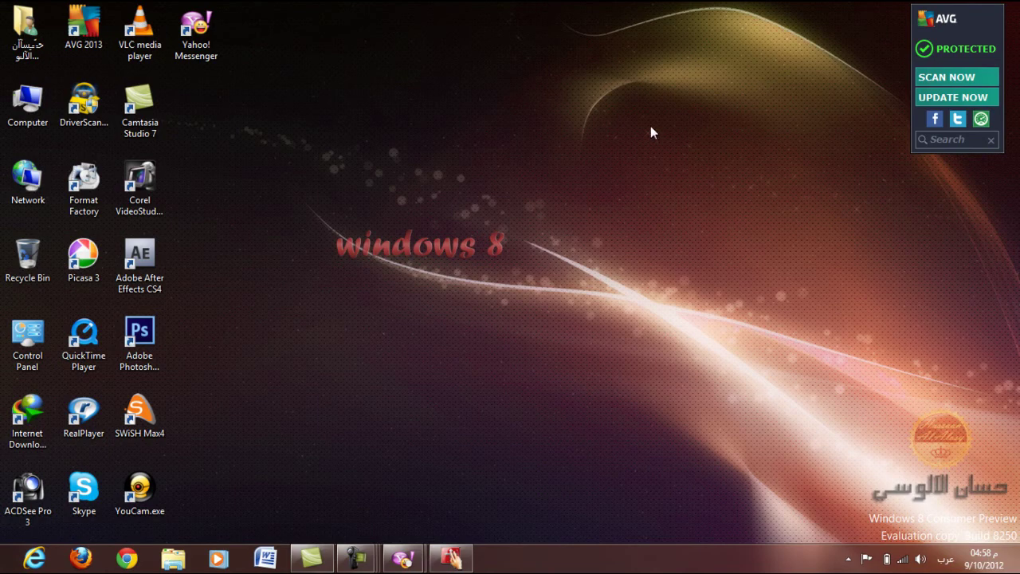
{"action": "left_click_drag", "start_coordinate": [296, 327], "coordinate": [568, 189]}
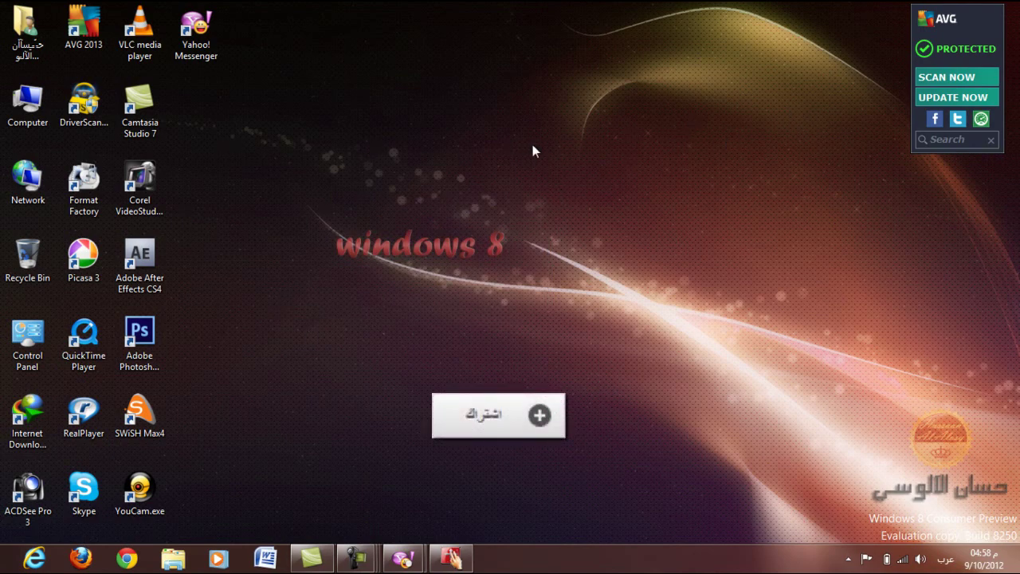
{"action": "left_click_drag", "start_coordinate": [268, 236], "coordinate": [558, 323]}
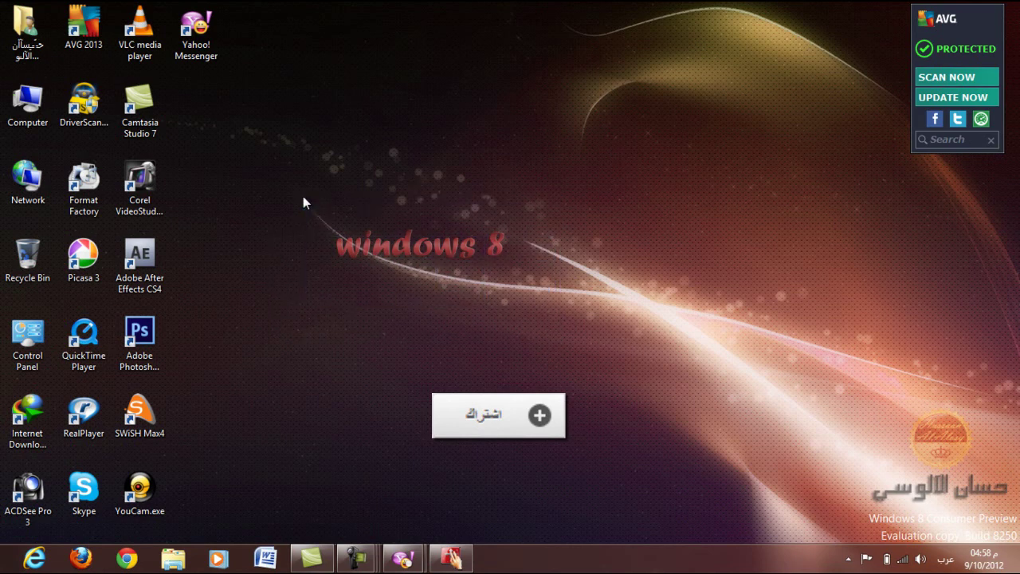